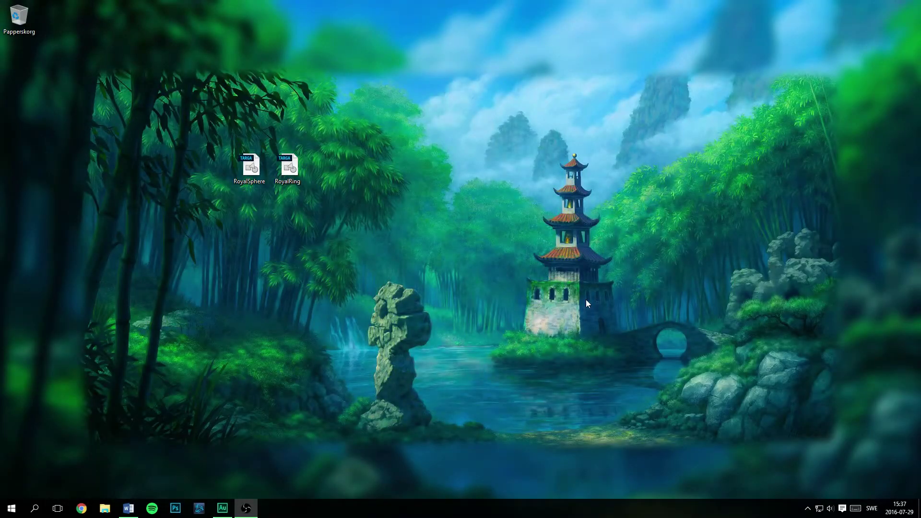
# - Select the RoyalSphere and RoyalRing desktop icons, then bring up File Explorer on Lokal disk (C:)
pyautogui.moveTo(400, 99); pyautogui.dragTo(187, 245)
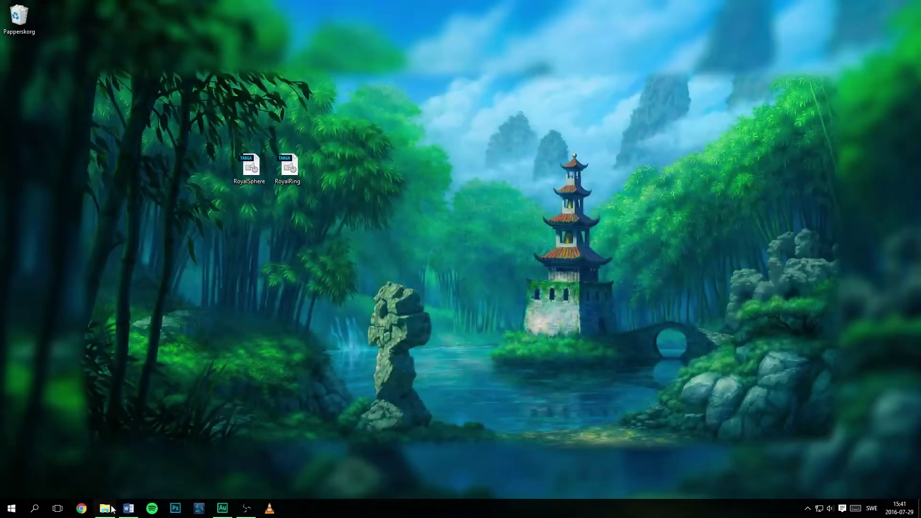
pyautogui.click(105, 508)
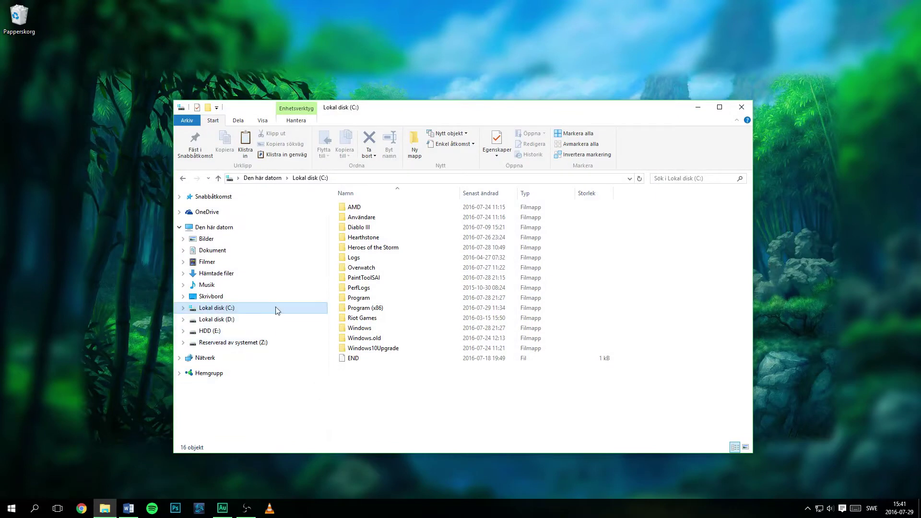
# - Browse to D:\World of Warcraft\Interface\AddOns in File Explorer
pyautogui.click(233, 320)
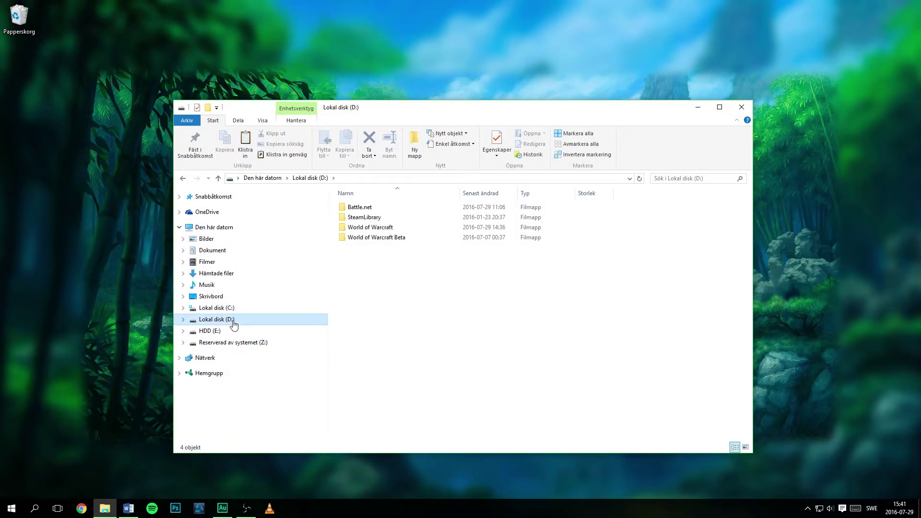
pyautogui.click(391, 228)
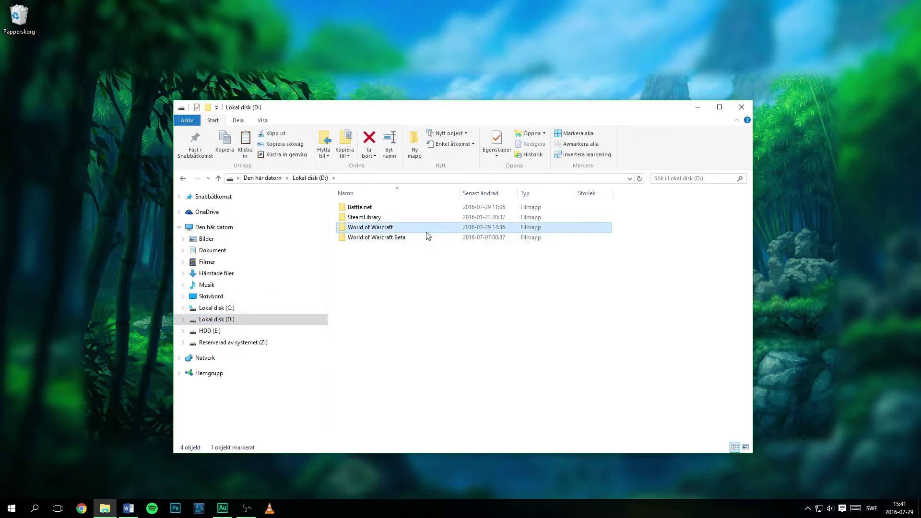
pyautogui.moveTo(423, 232)
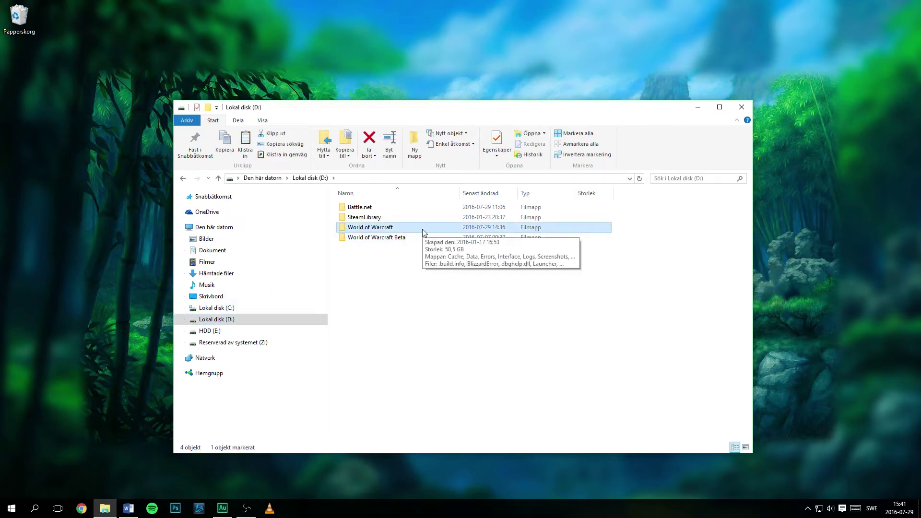
pyautogui.doubleClick(424, 232)
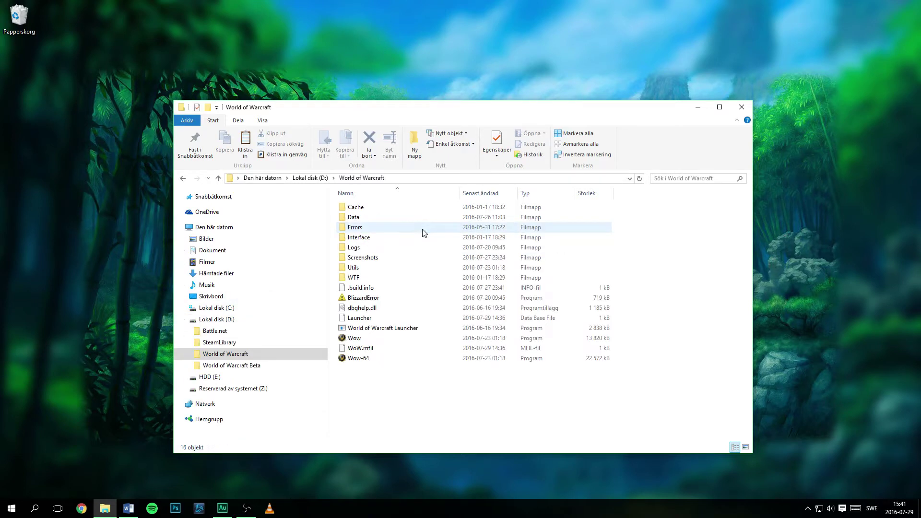
pyautogui.click(395, 242)
pyautogui.doubleClick(397, 242)
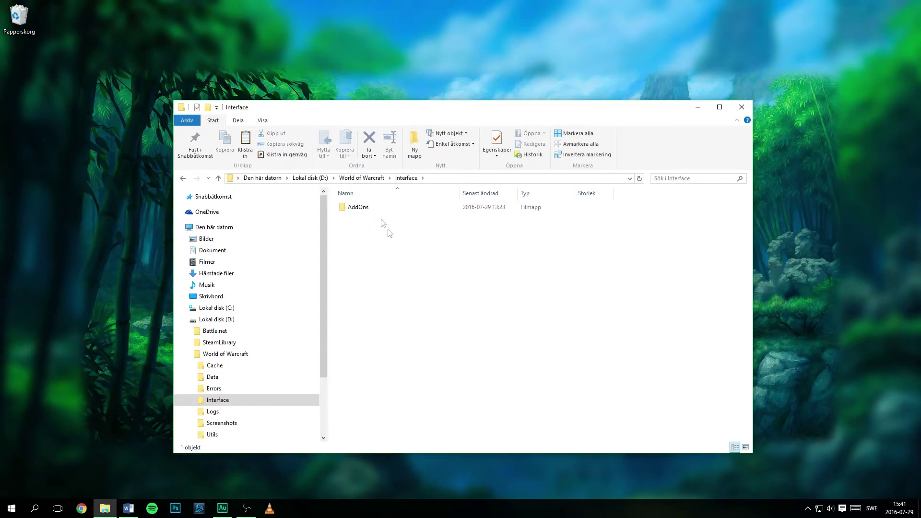
pyautogui.doubleClick(374, 209)
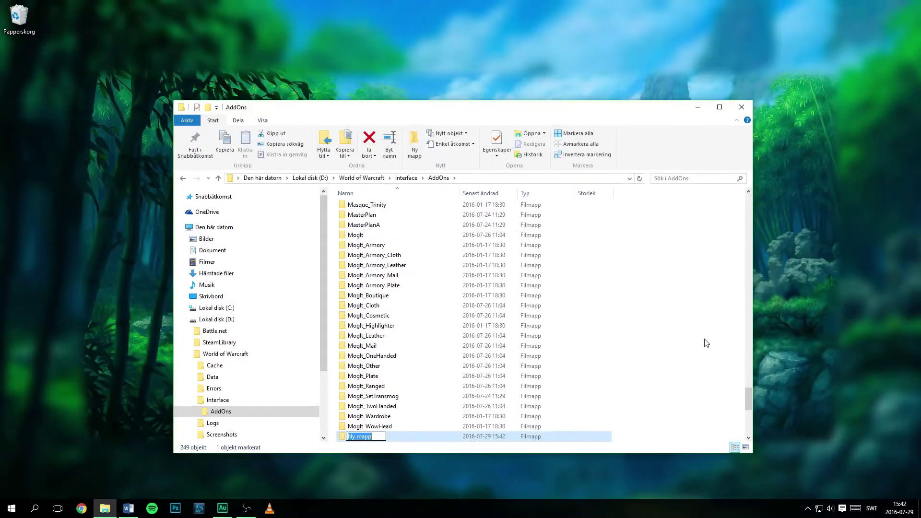
# - Name the new folder MistyTeahouse, then create a RoyalUI subfolder inside it
pyautogui.write('MistyTeahouse')
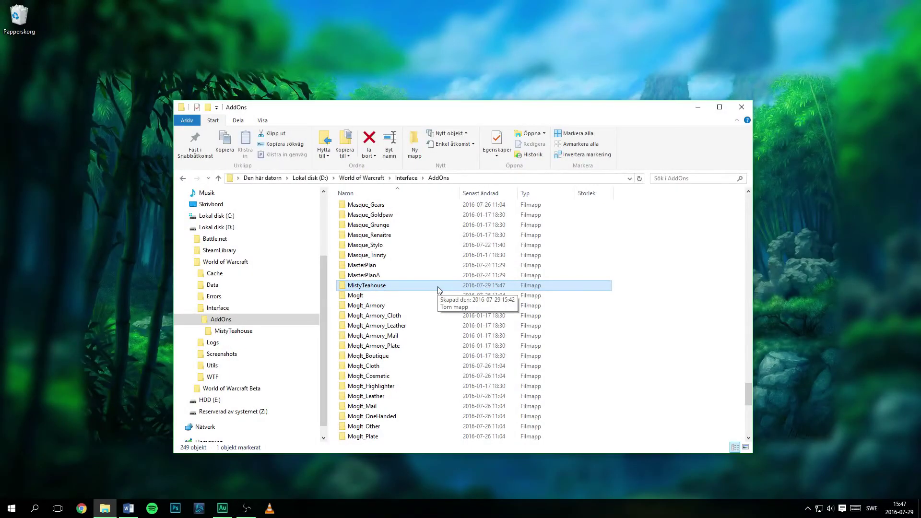
pyautogui.doubleClick(437, 286)
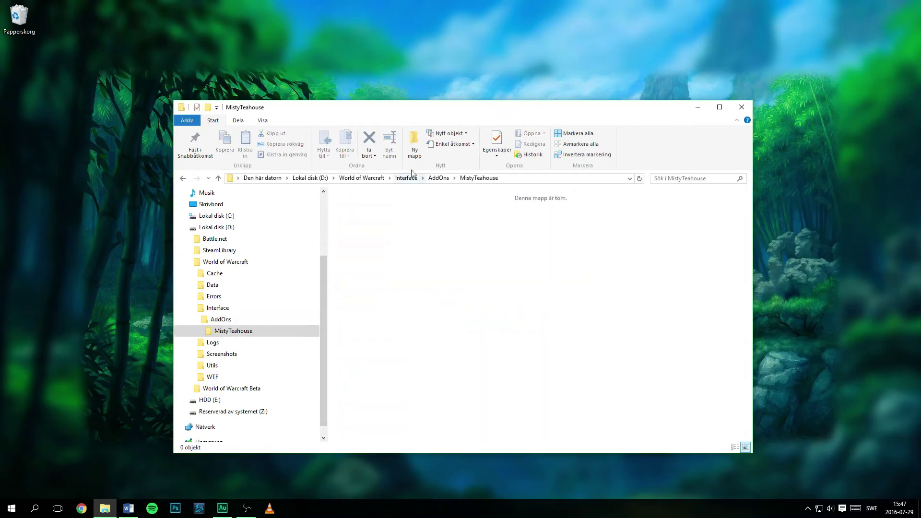
pyautogui.click(414, 150)
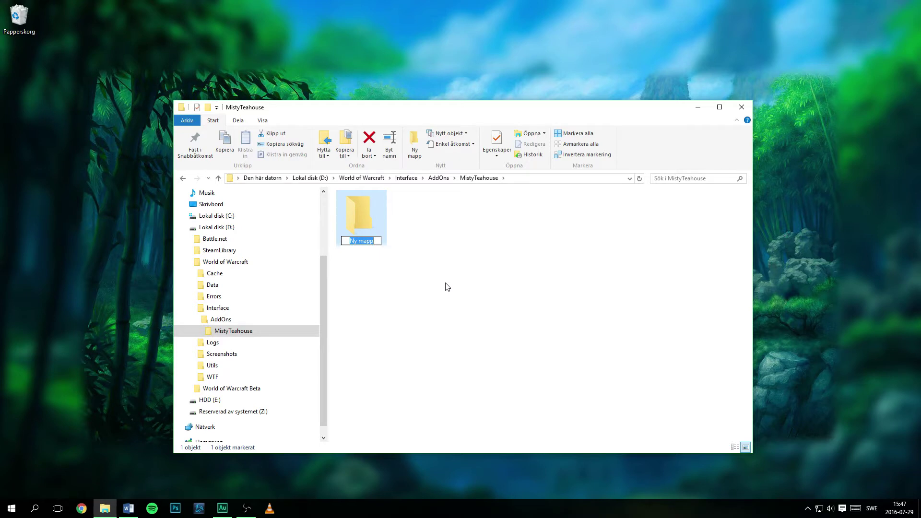
pyautogui.write('RoyalUI')
pyautogui.click(448, 286)
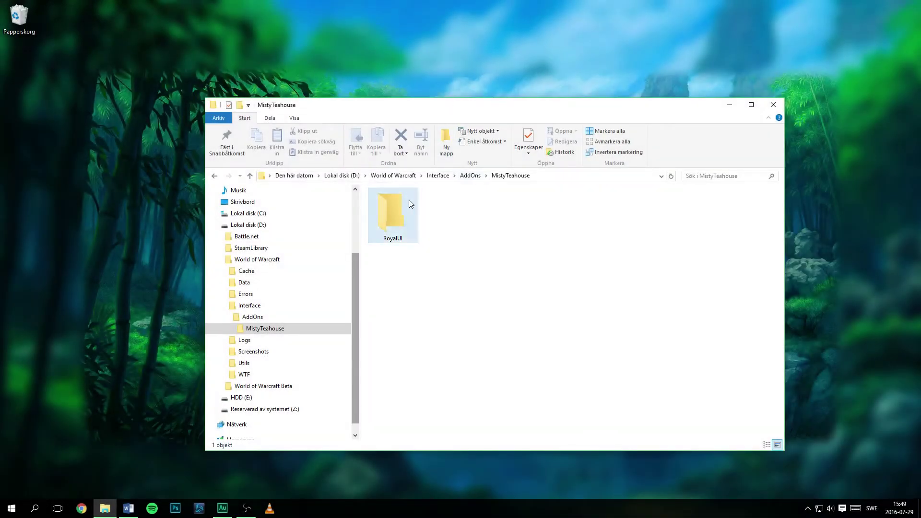
# - Drag the RoyalSphere and RoyalRing TGA files from the desktop into the RoyalUI folder
pyautogui.doubleClick(401, 219)
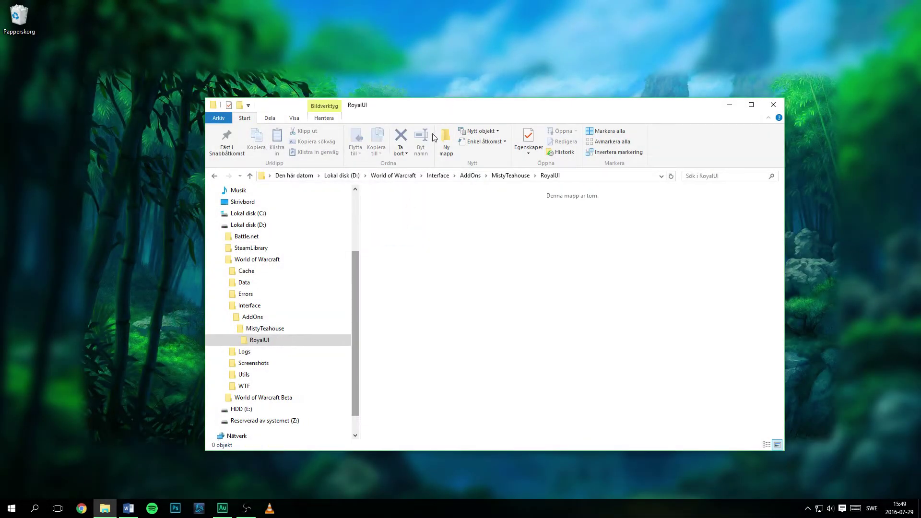
pyautogui.moveTo(440, 113); pyautogui.dragTo(562, 127)
pyautogui.moveTo(211, 140); pyautogui.dragTo(504, 247)
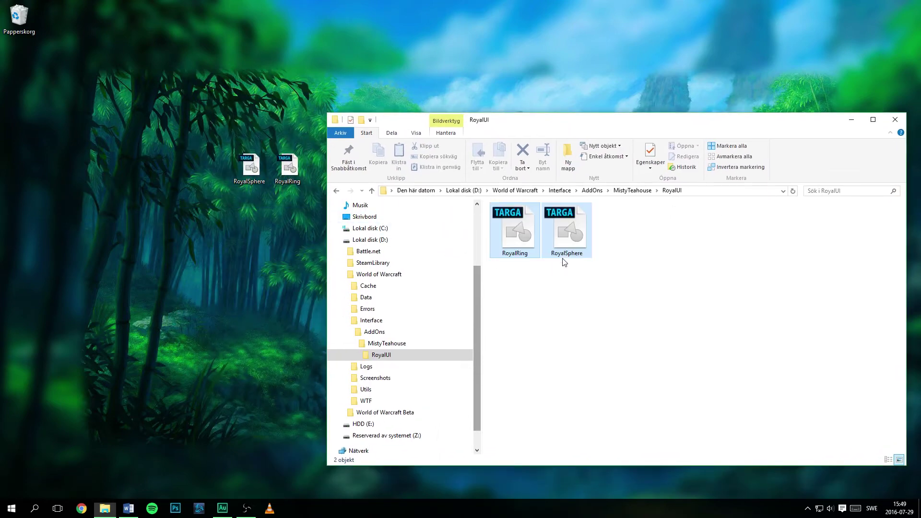
pyautogui.click(681, 214)
pyautogui.moveTo(581, 122); pyautogui.dragTo(457, 100)
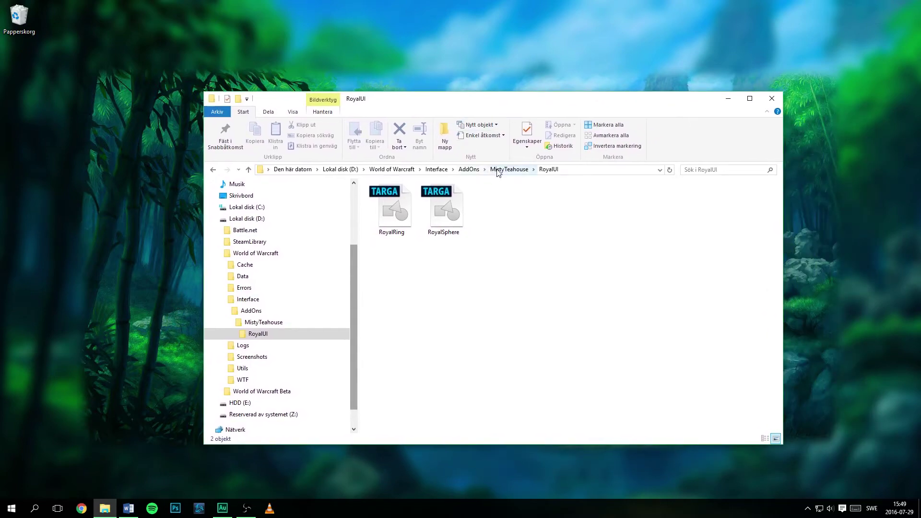
# - Navigate AddOns > MistyTeahouse > RoyalUI to confirm both TARGA texture files are present
pyautogui.click(441, 171)
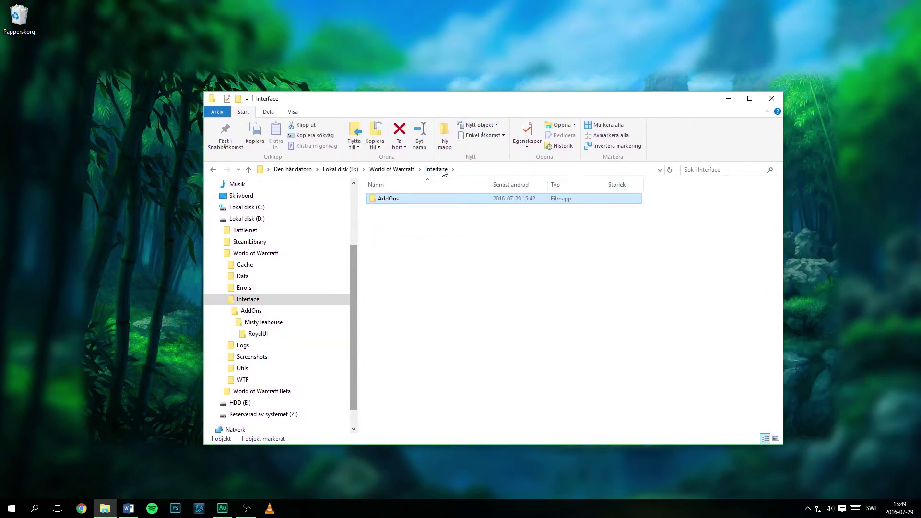
pyautogui.doubleClick(424, 198)
pyautogui.moveTo(778, 203); pyautogui.dragTo(768, 373)
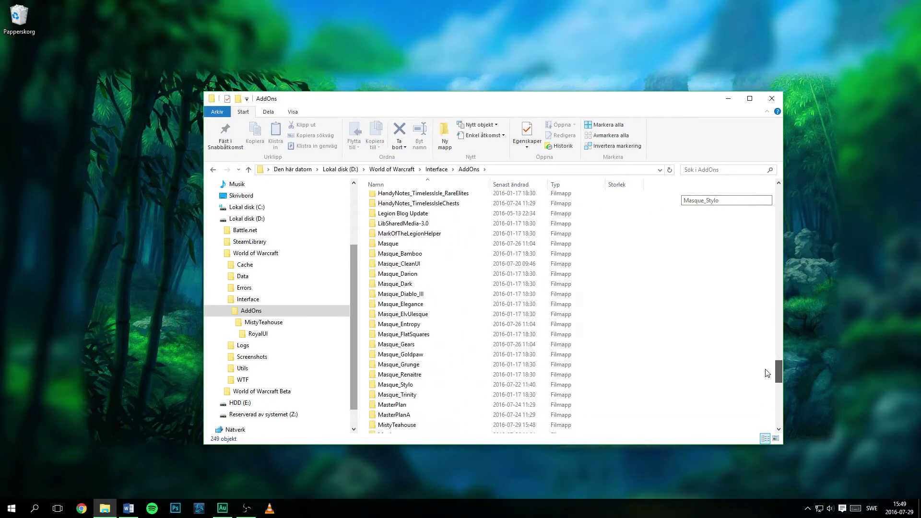
pyautogui.scroll(-3, 498, 343)
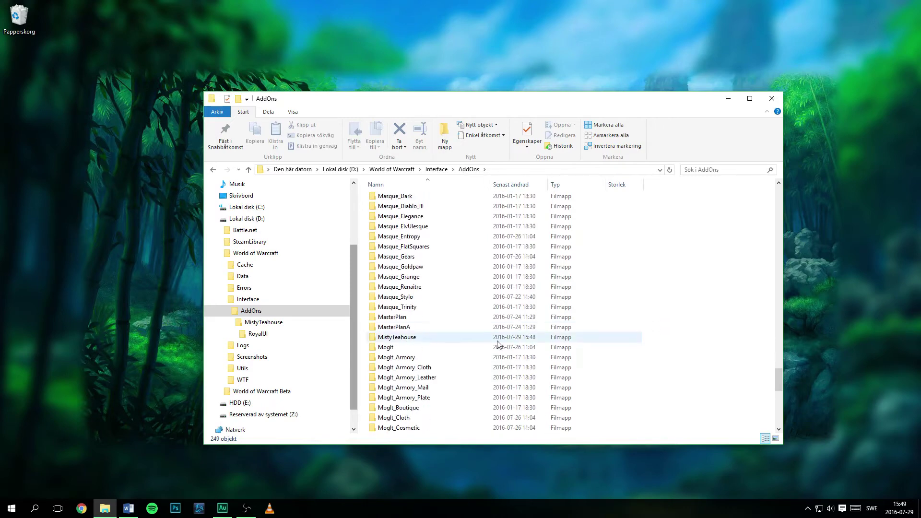
pyautogui.click(411, 342)
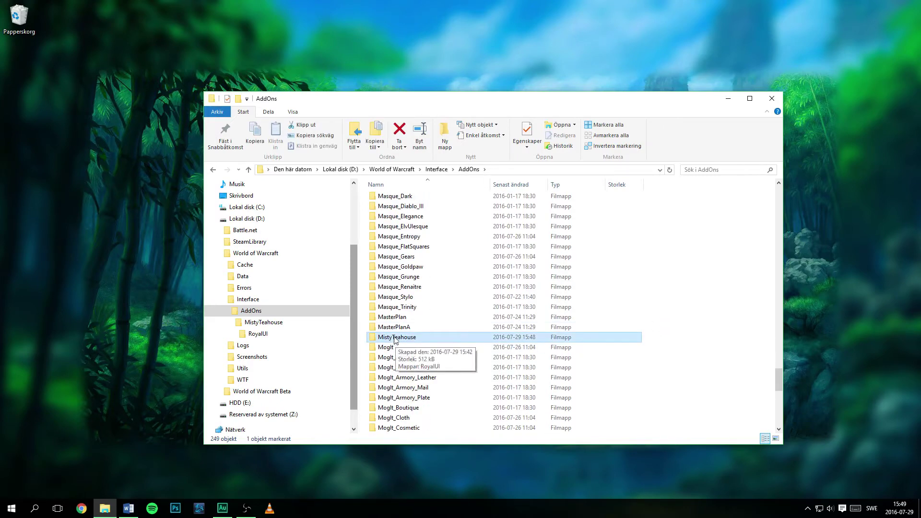
pyautogui.doubleClick(396, 338)
pyautogui.click(393, 225)
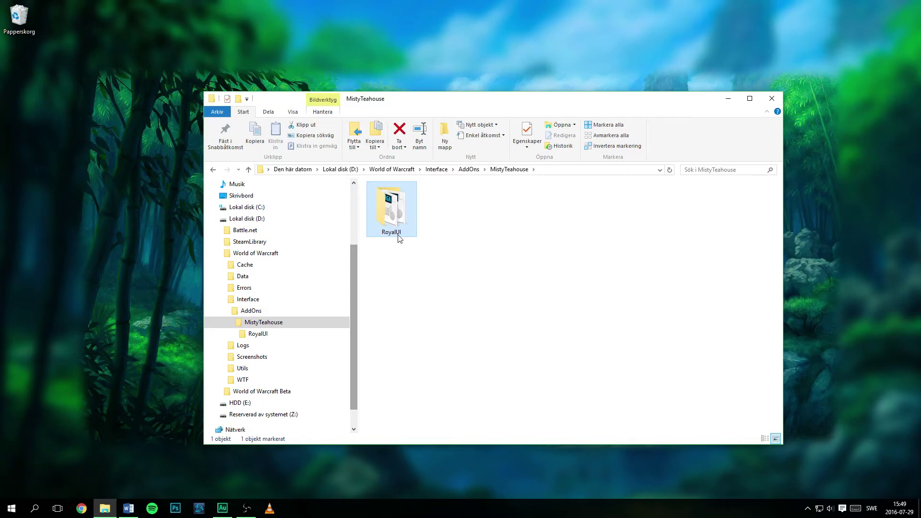
pyautogui.doubleClick(395, 235)
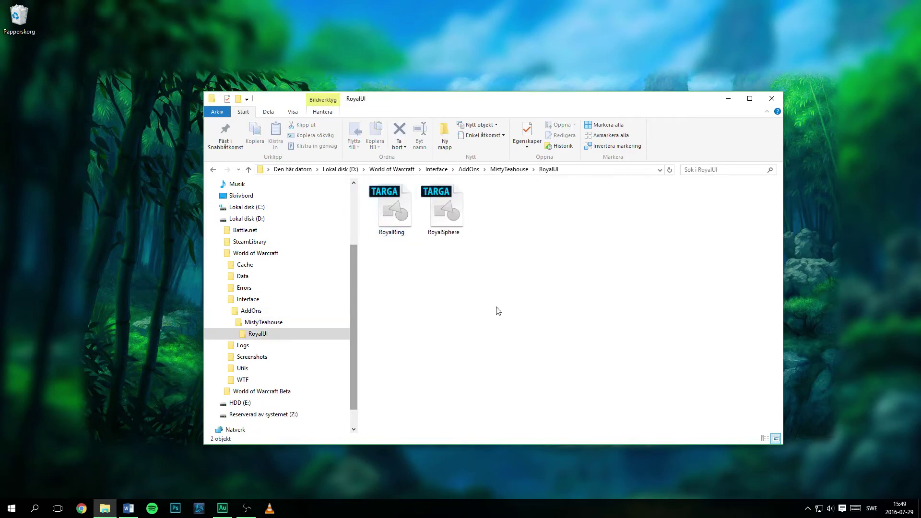
pyautogui.moveTo(386, 266); pyautogui.dragTo(448, 217)
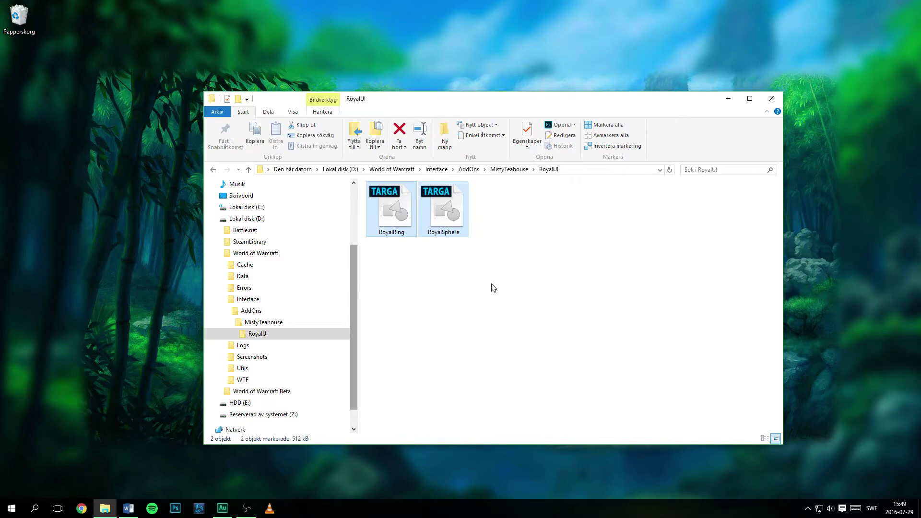
pyautogui.click(493, 288)
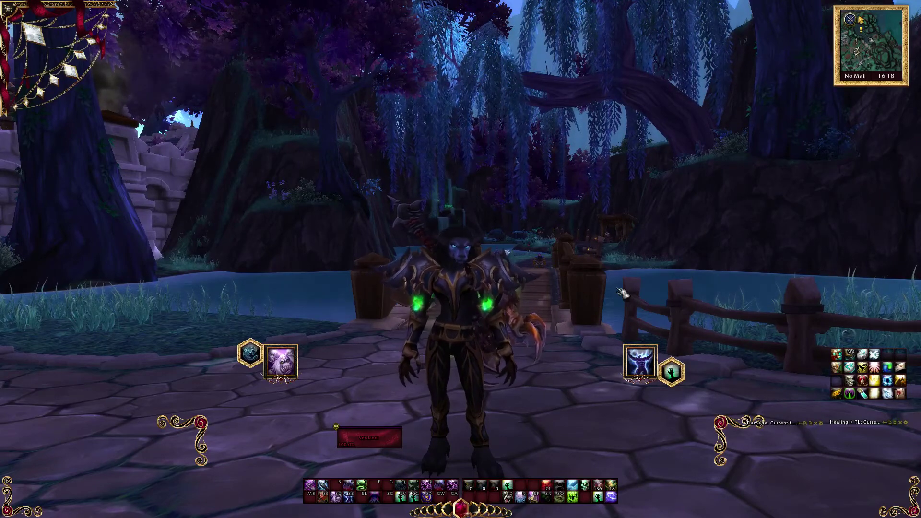
# - Open WeakAuras with /wa, create a new Texture aura, and start replacing its path with 'Interface\Add'
pyautogui.write('/')
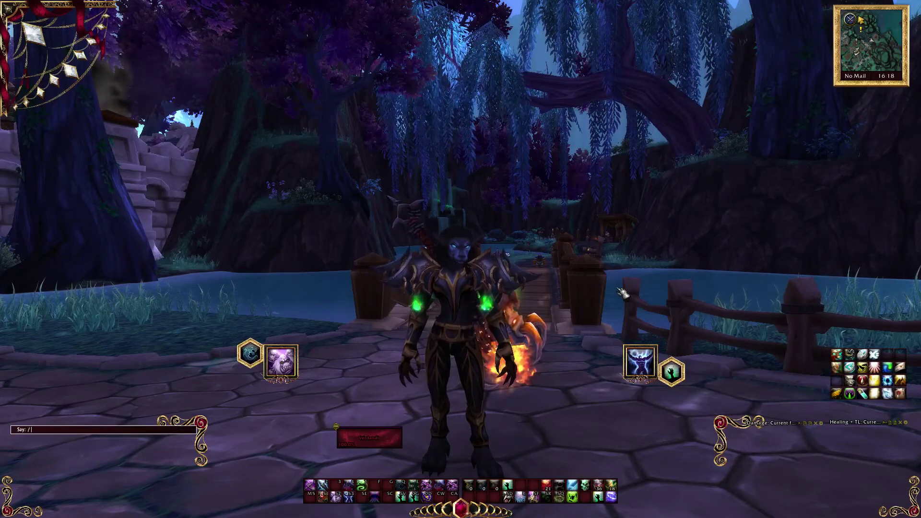
pyautogui.write('wa')
pyautogui.press('Return')
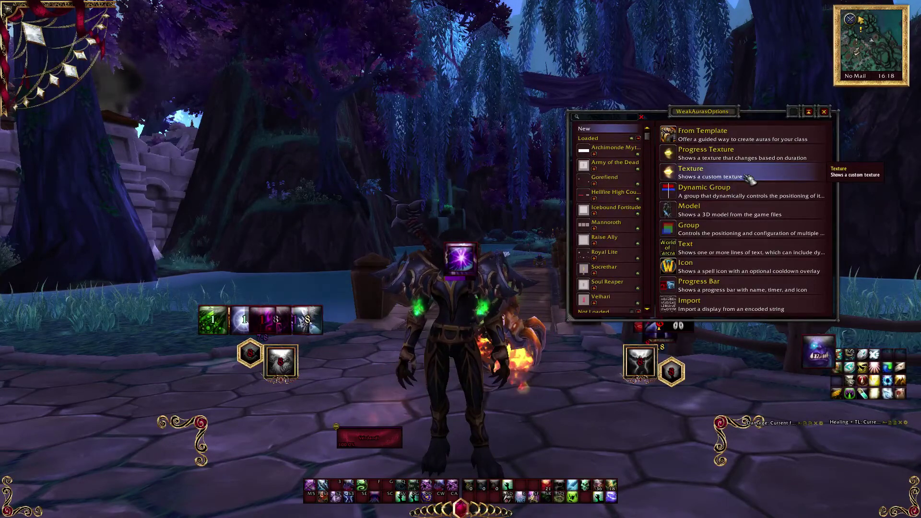
pyautogui.click(749, 178)
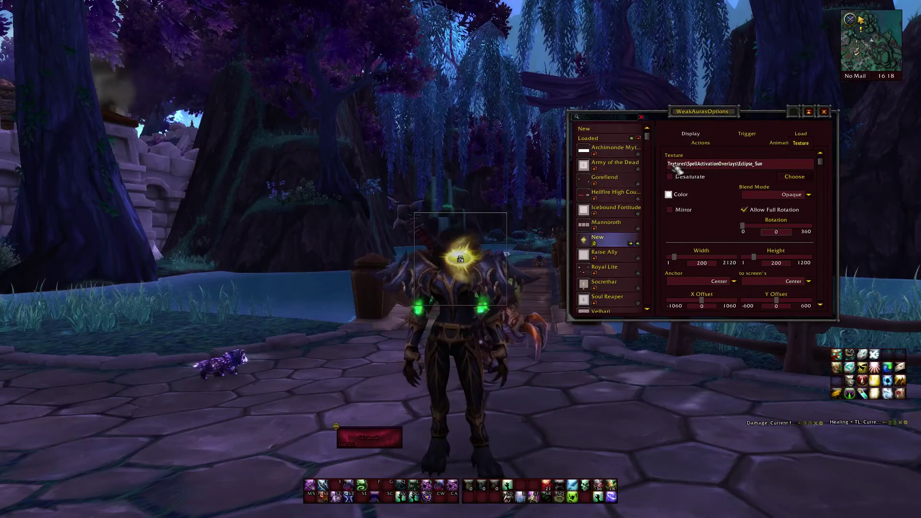
pyautogui.moveTo(668, 164); pyautogui.dragTo(773, 166)
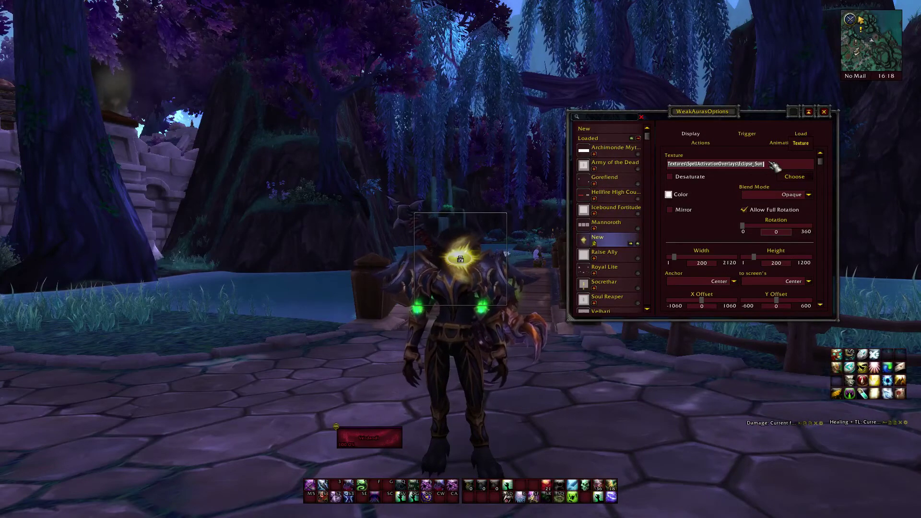
pyautogui.write('Interface')
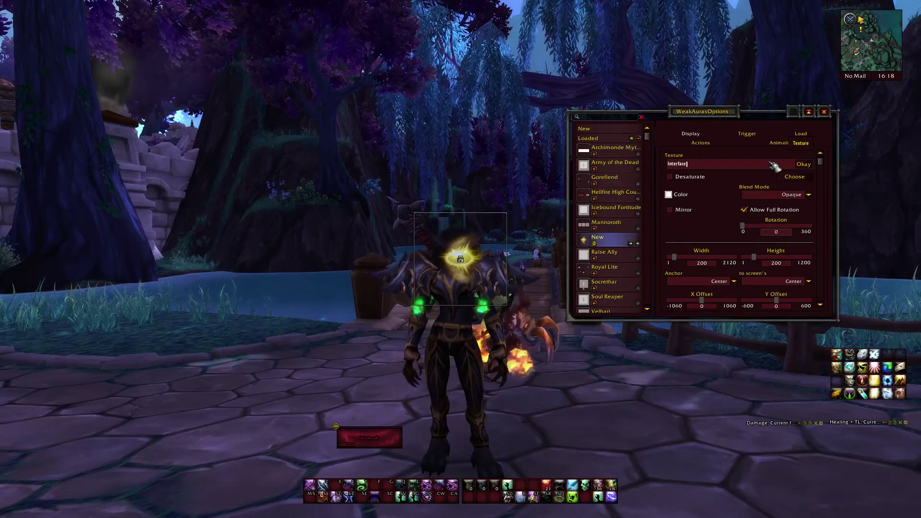
pyautogui.write('\\')
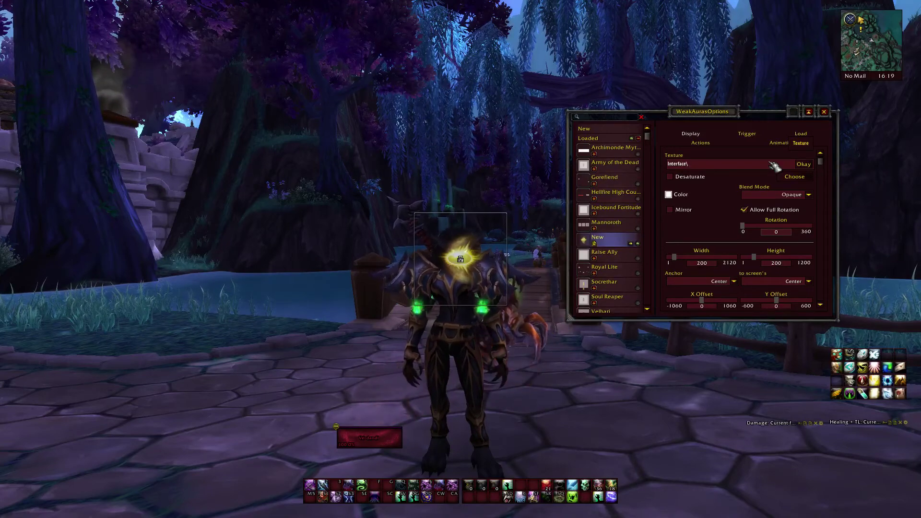
pyautogui.write('A')
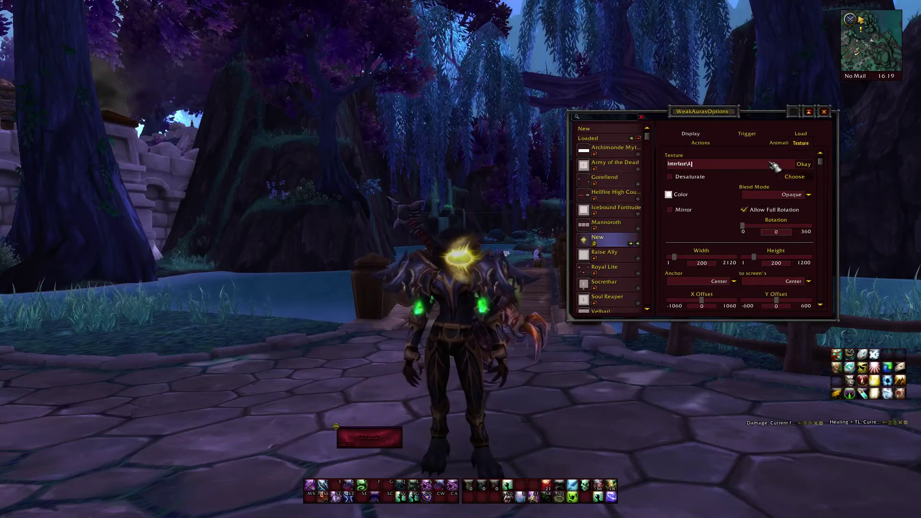
pyautogui.write('dd')
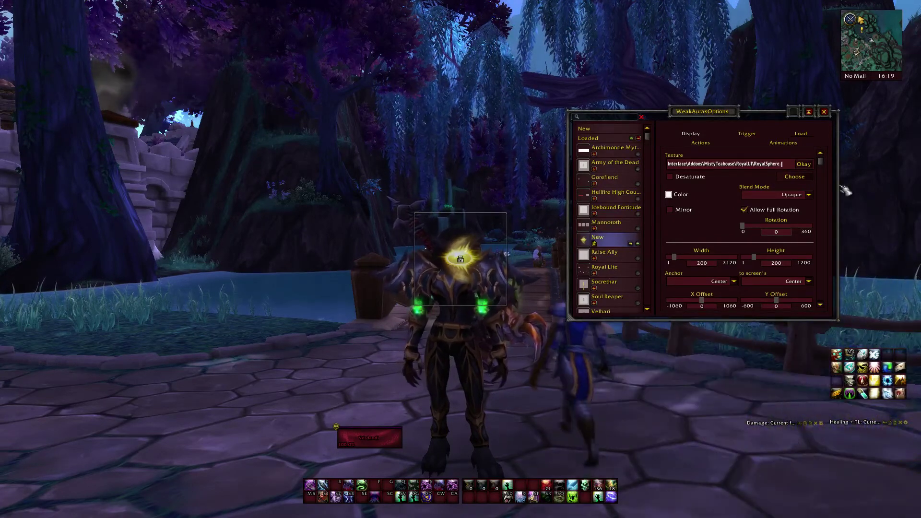
# - Finish the texture path as Interface\AddOns\MistyTeahouse\RoyalUI\RoyalSphere.tga and apply it
pyautogui.write('tga')
pyautogui.press('Return')
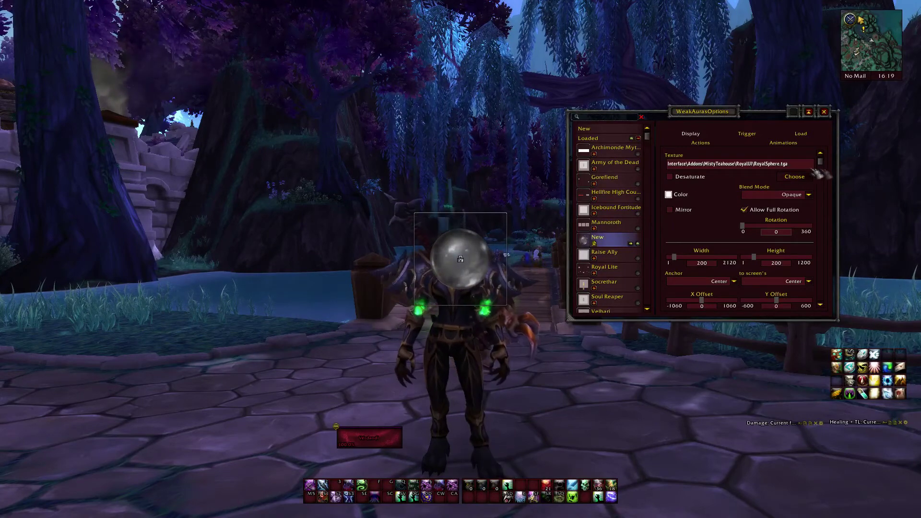
# - Scroll the aura's Display options down and back up
pyautogui.scroll(-2, 735, 229)
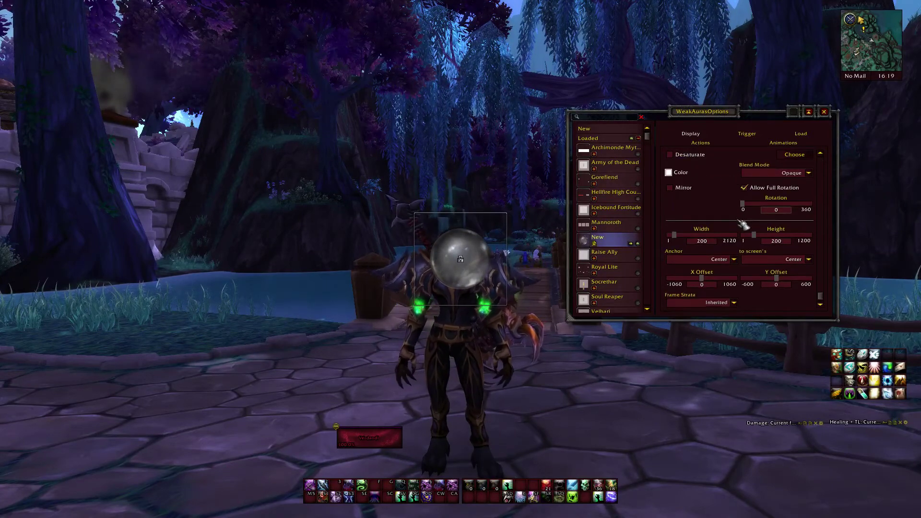
pyautogui.scroll(2, 743, 225)
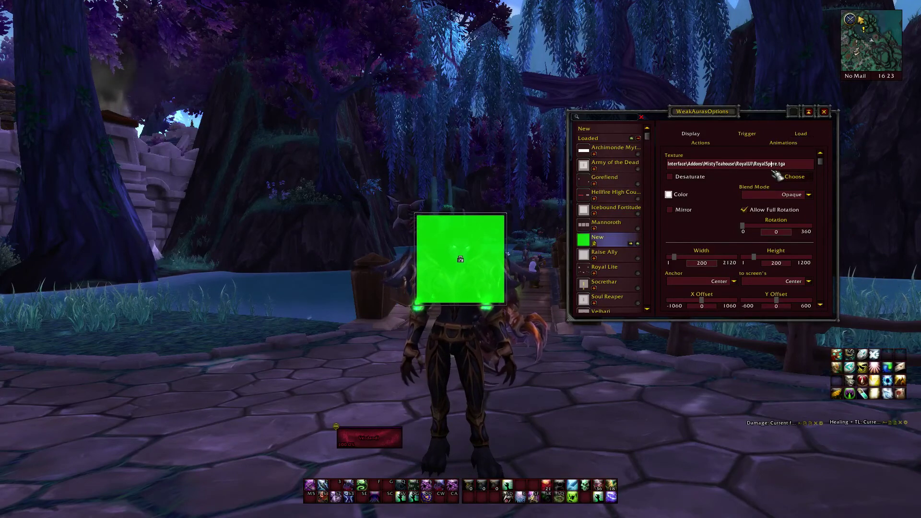
# - Restore the missing 'h' so the path reads RoyalSphere.tga and the grey sphere returns
pyautogui.write('h')
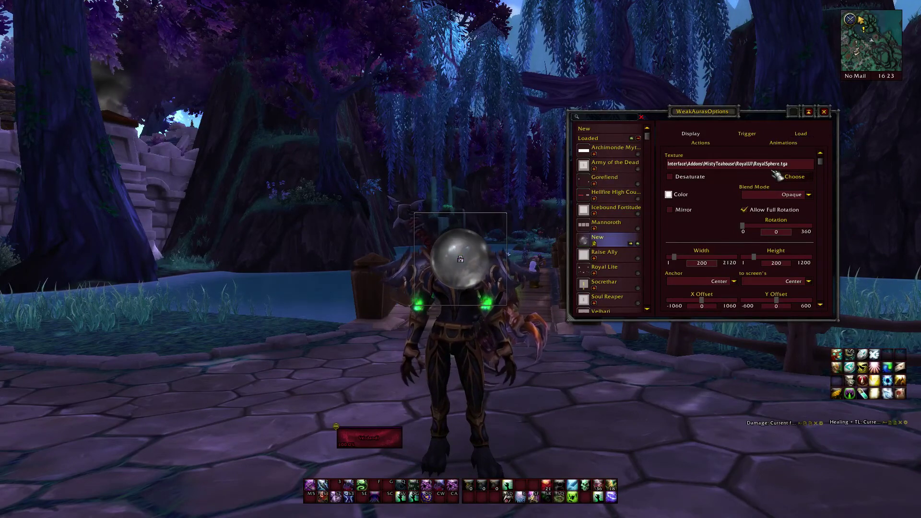